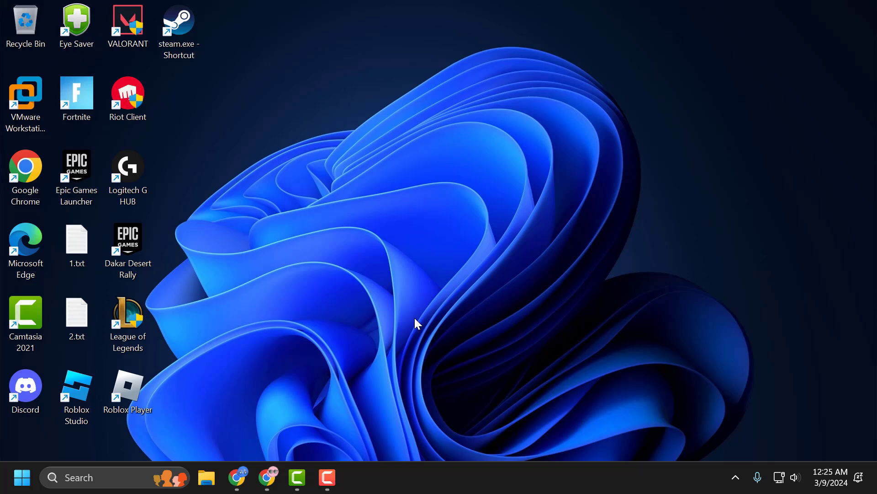
Launch Windows Defender Firewall with Advanced Security from Windows Search and show Inbound Rules.
left_click(108, 478)
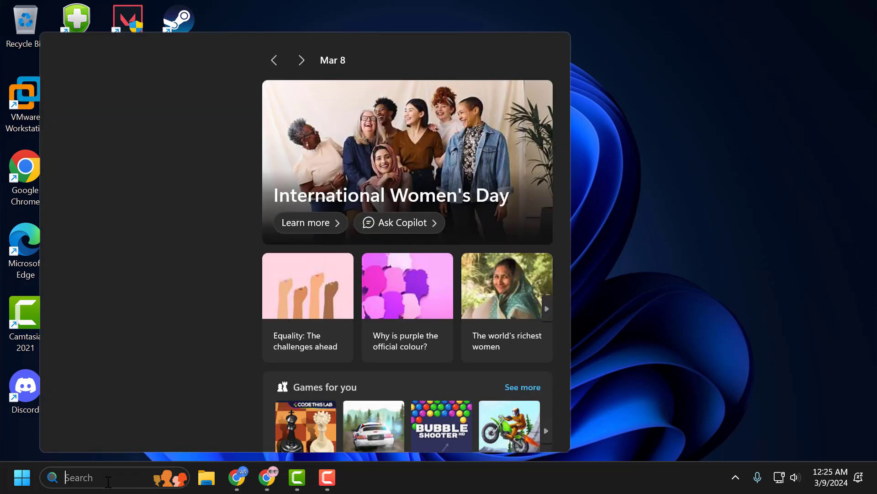
type("w")
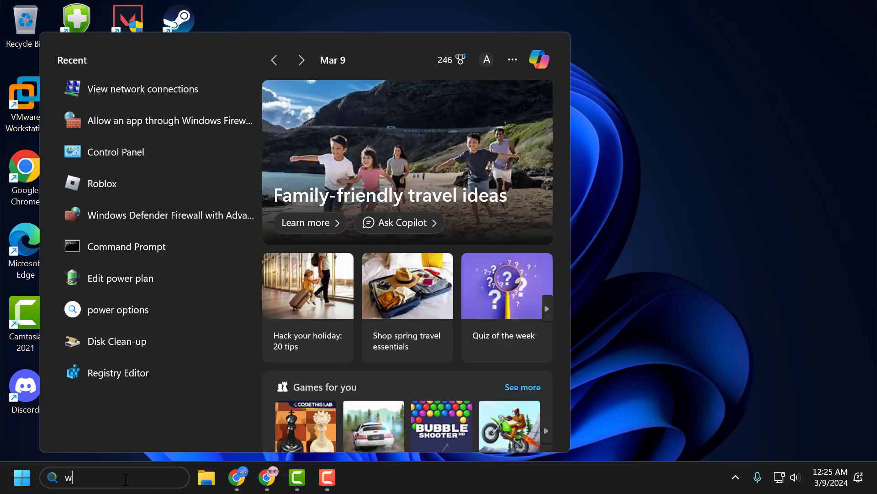
type("indows de")
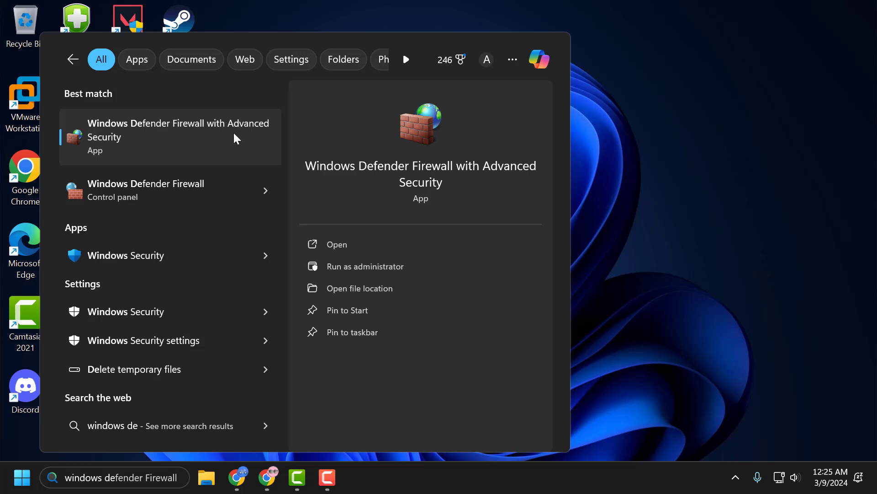
left_click(169, 139)
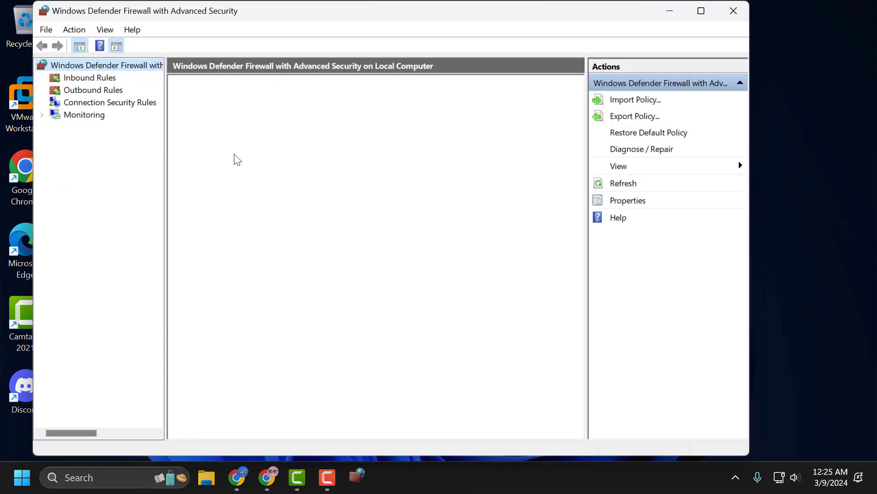
left_click(98, 79)
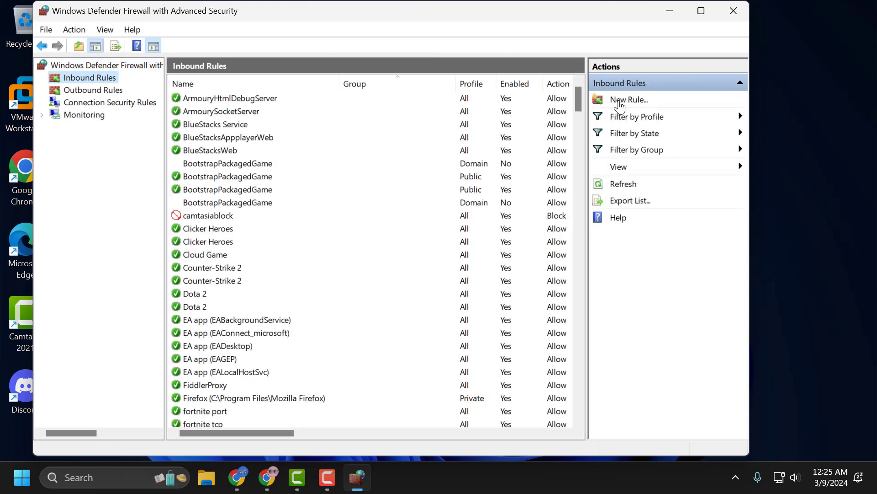
Set up an inbound port rule for local port 25565, allowed on all profiles, named 'minecraft port'.
left_click(637, 103)
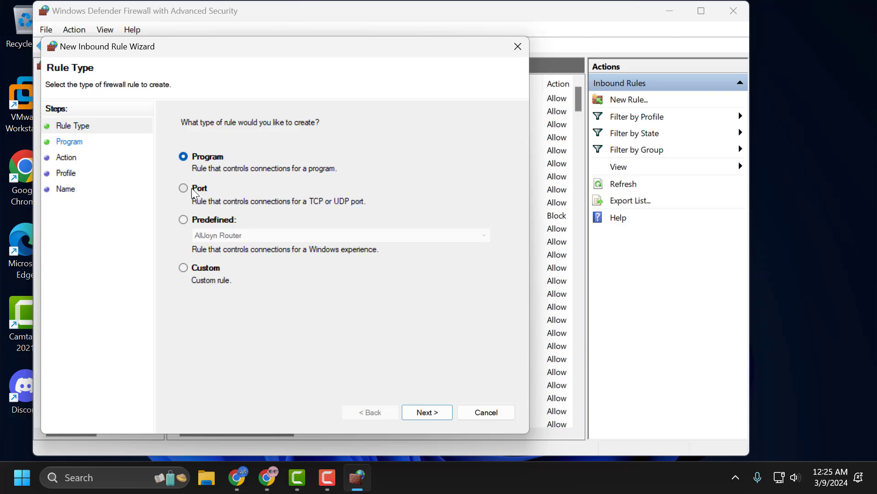
left_click(184, 188)
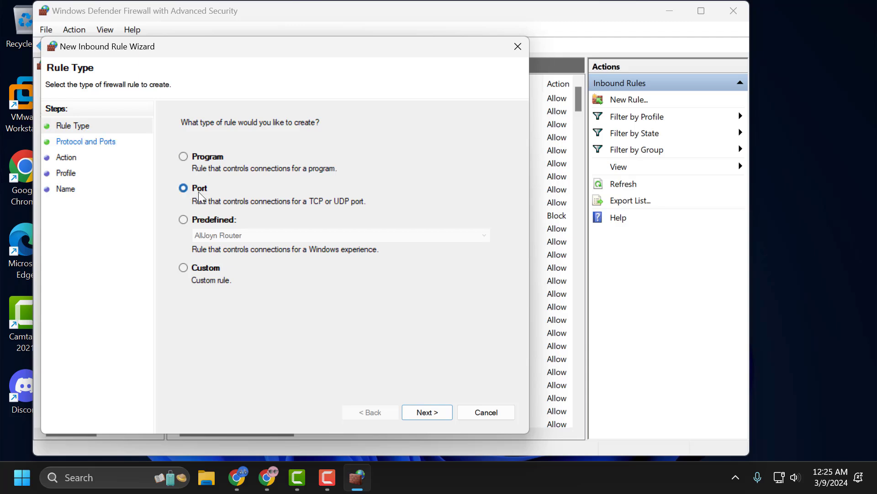
left_click(437, 415)
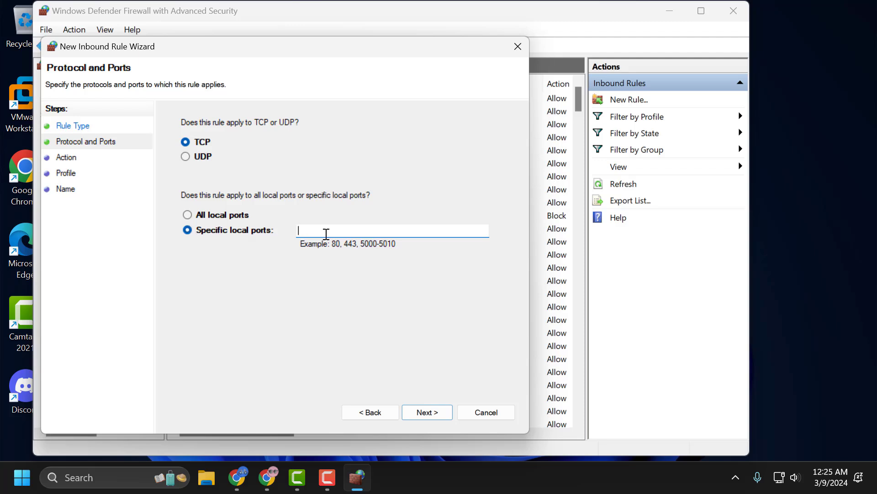
type("25565")
left_click(426, 412)
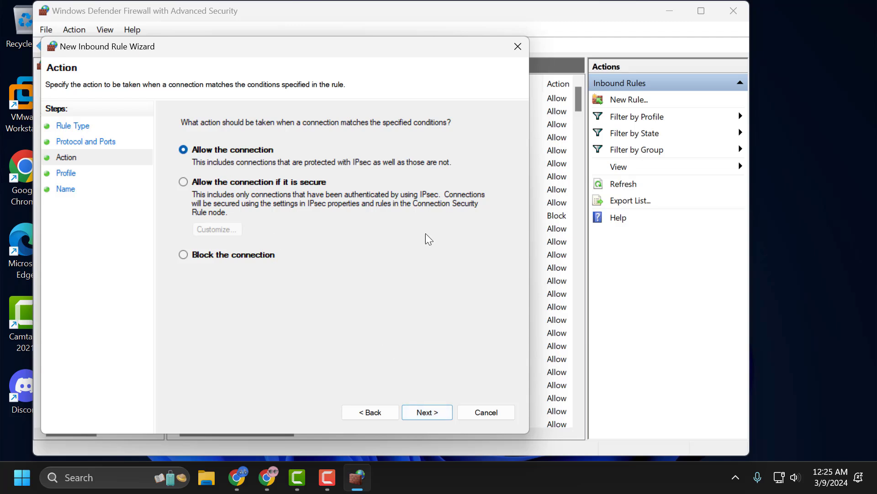
left_click(427, 413)
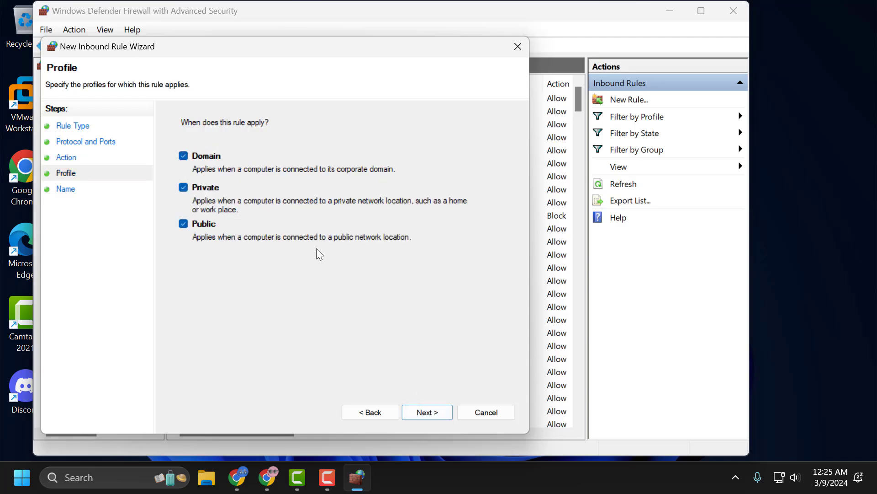
left_click(446, 413)
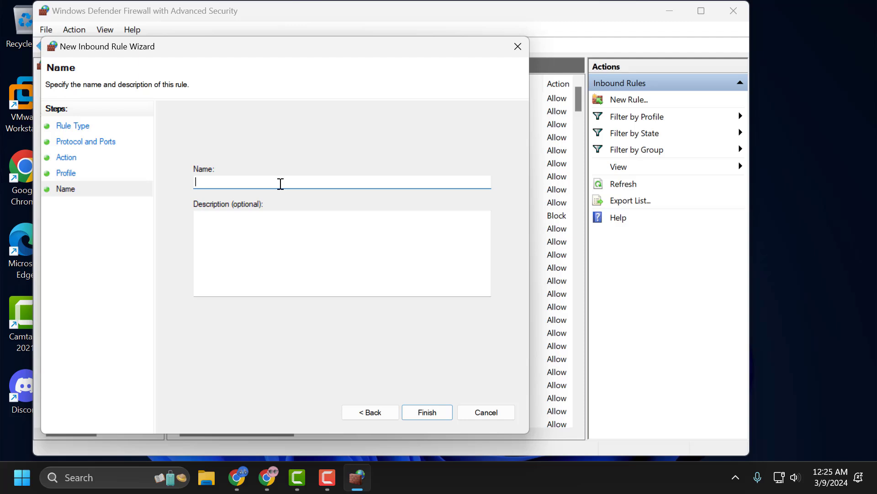
type("minecraft port")
Finish the inbound rule and start a new outbound port rule for remote port 25565.
left_click(417, 412)
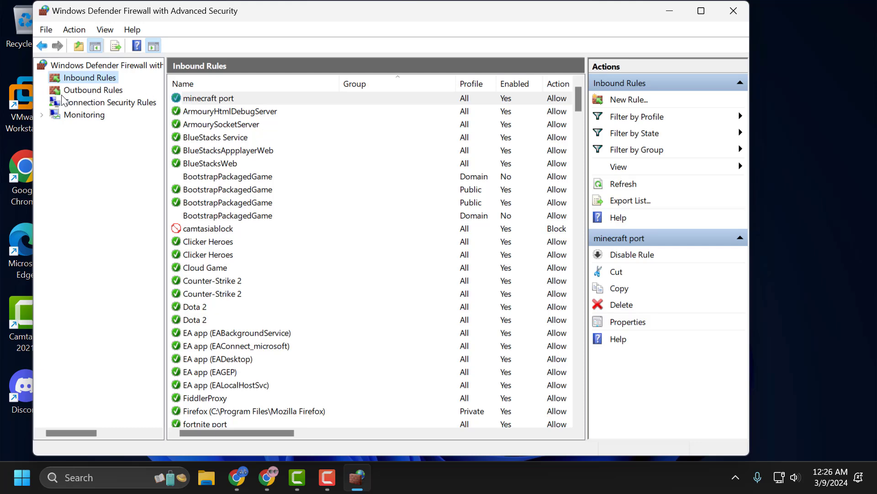
left_click(100, 93)
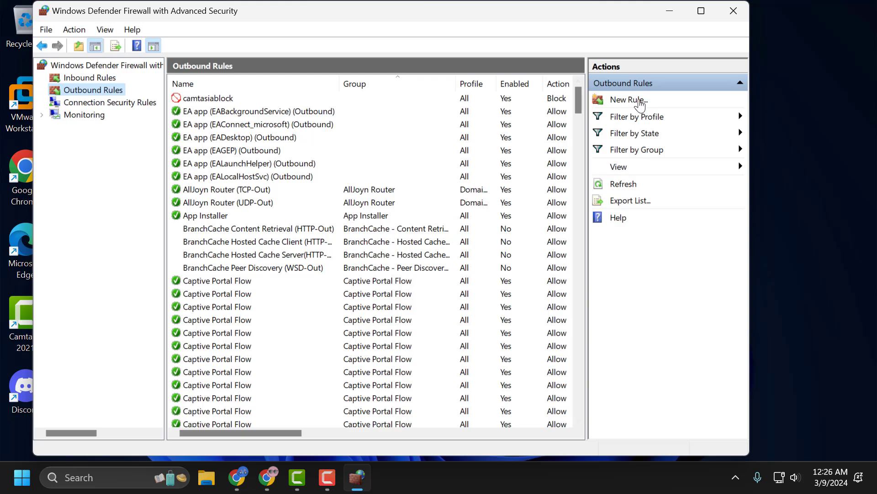
left_click(624, 102)
left_click(215, 208)
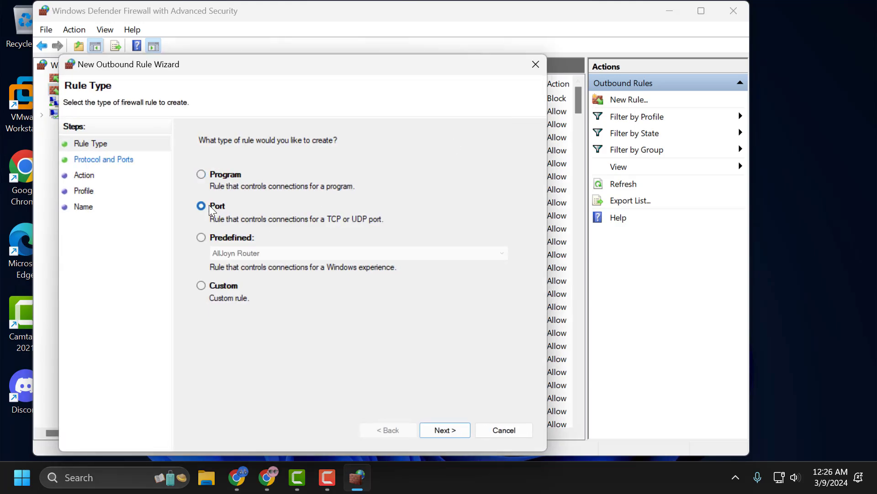
left_click(441, 430)
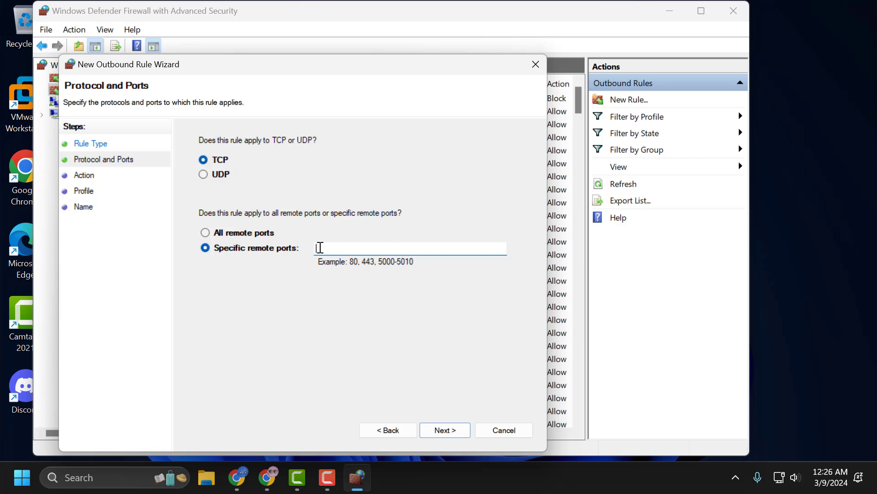
type("25565")
Make the outbound rule allow the connection on all profiles, named 'minecraft port out'.
left_click(460, 429)
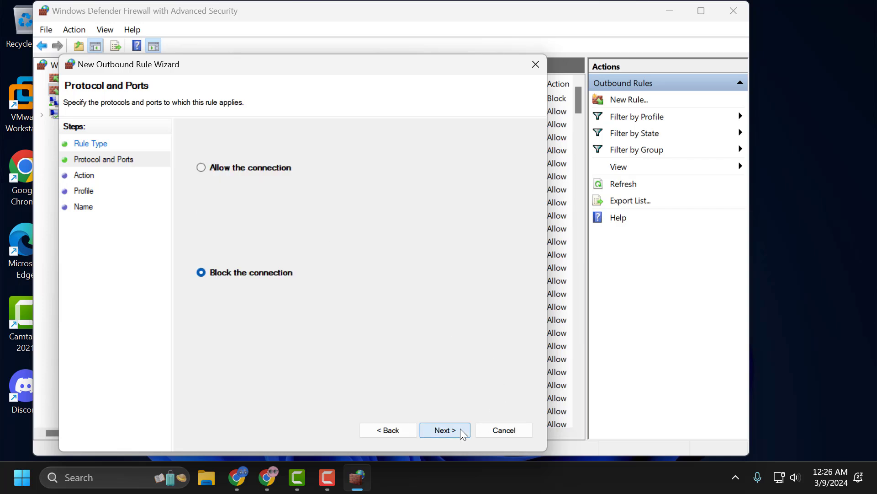
left_click(201, 167)
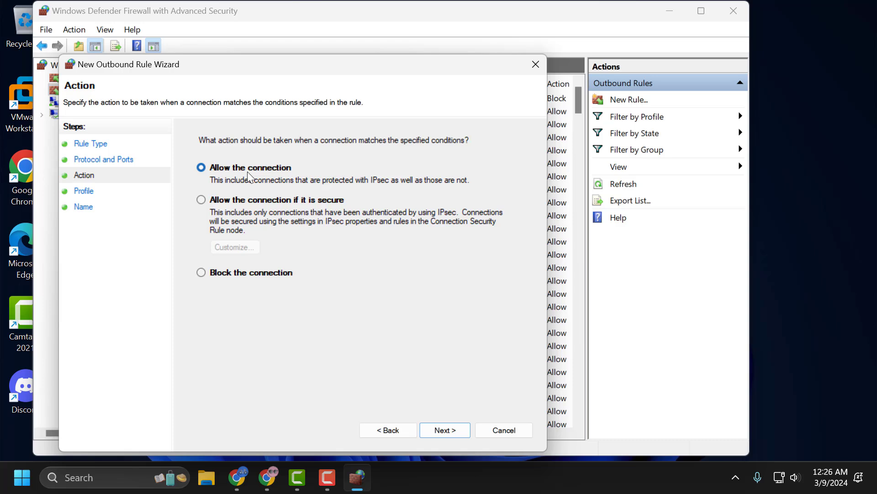
left_click(450, 434)
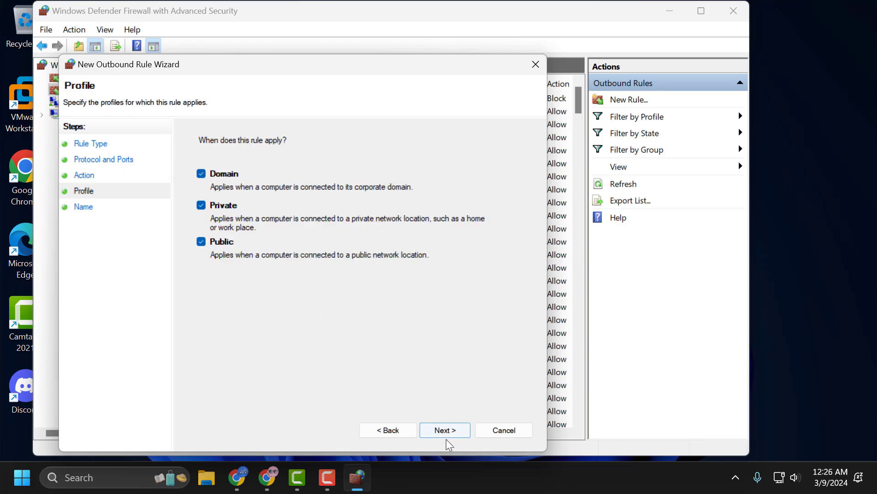
left_click(447, 440)
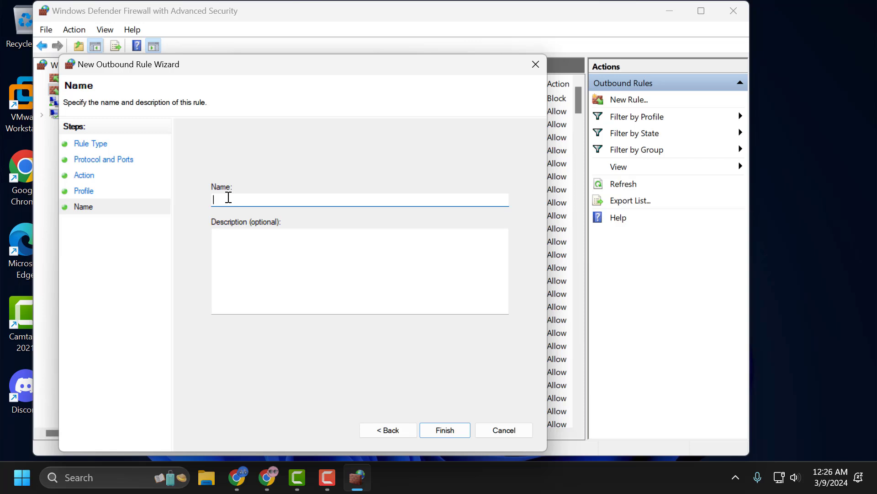
type("minecraft port out")
left_click(451, 431)
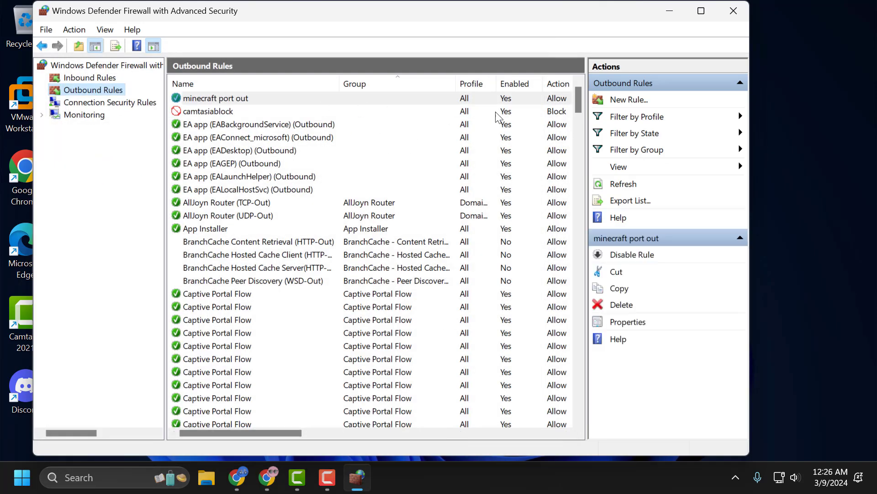
Close the firewall window and launch Command Prompt as administrator.
left_click(728, 18)
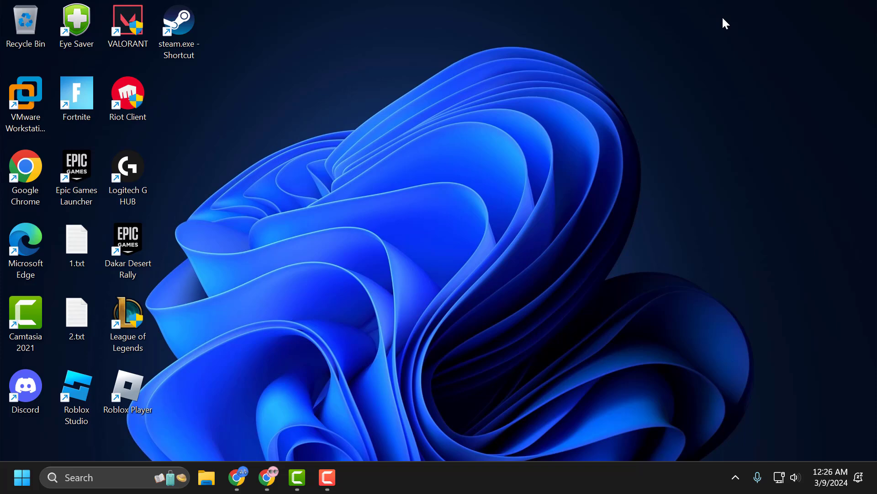
left_click(131, 469)
type("cmd")
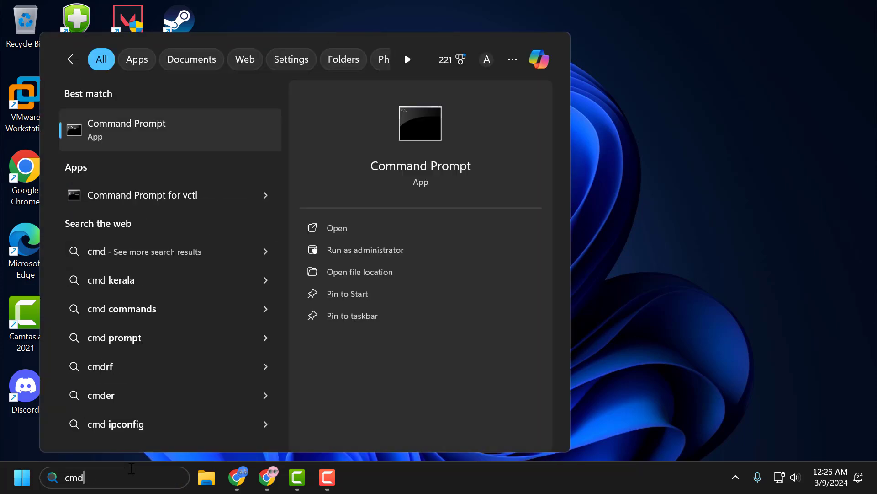
right_click(171, 144)
left_click(182, 156)
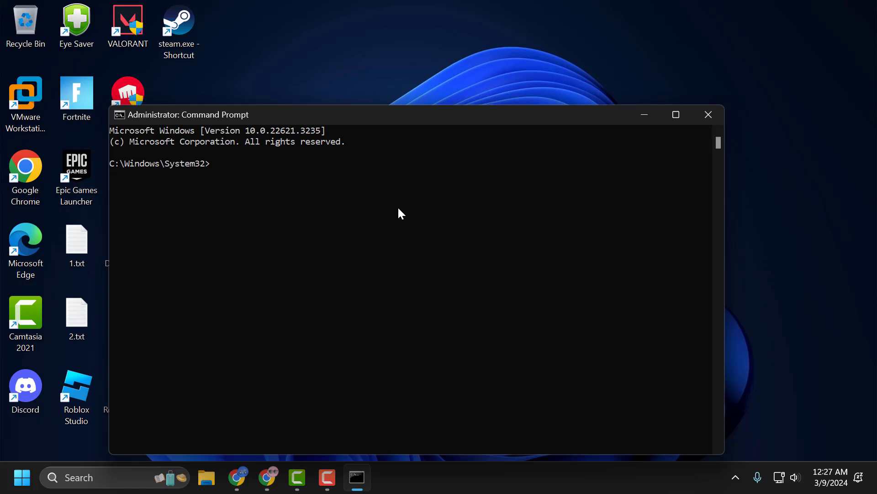
Run 'ipconfig /flushdns' and 'netsh winsock reset', then close Command Prompt.
type("i")
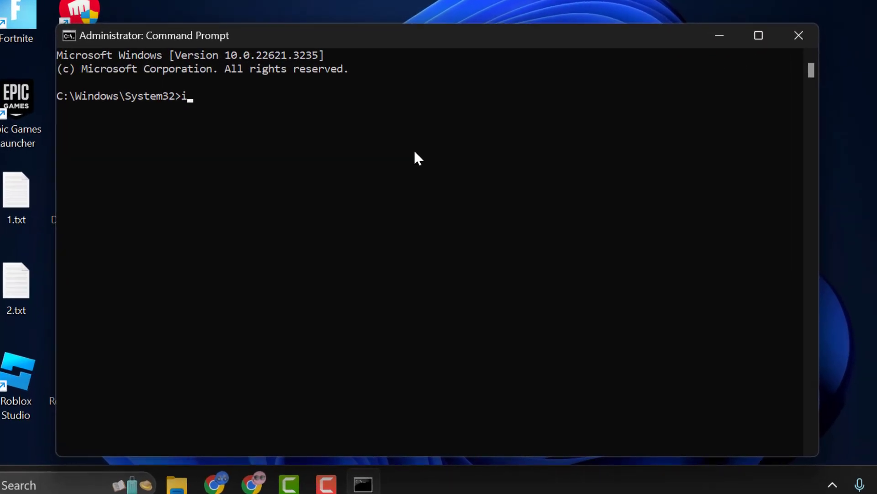
type("pconfig /flushdns")
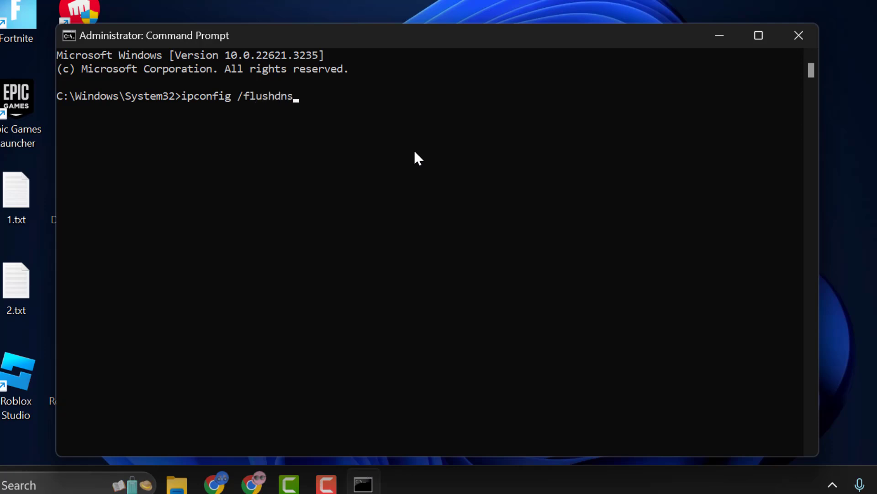
key("Return")
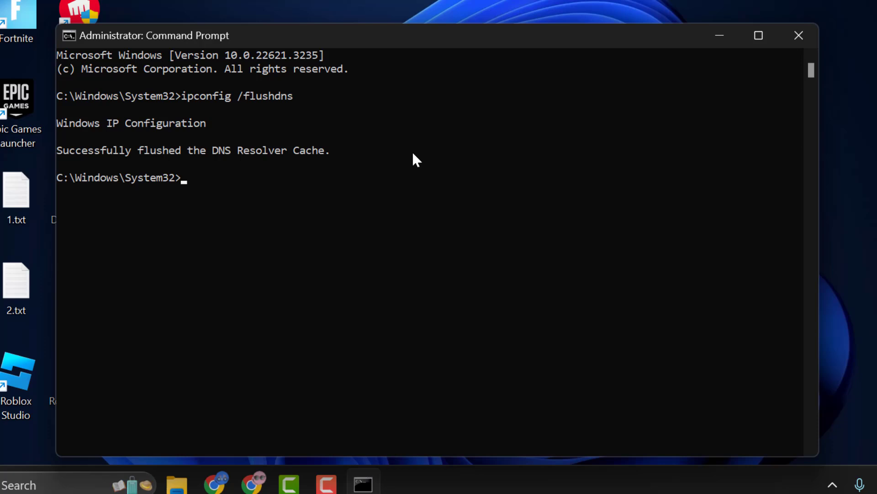
type("netsh winsoc")
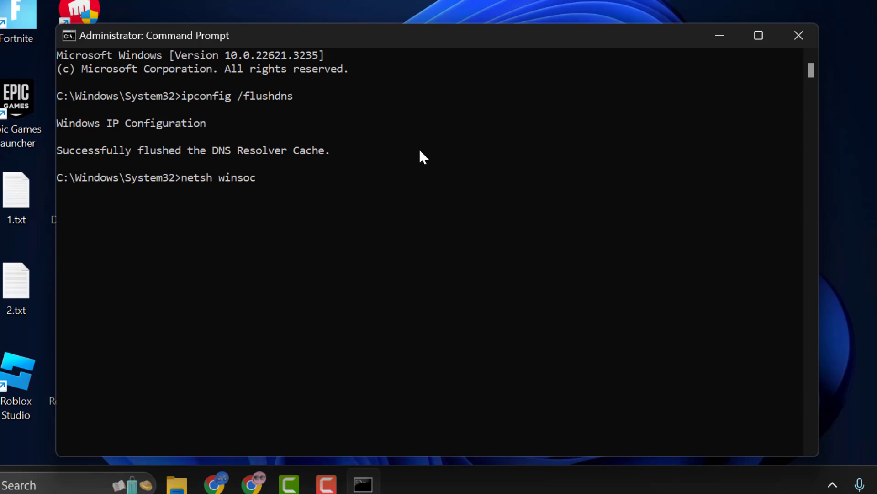
type("k reset")
key("Return")
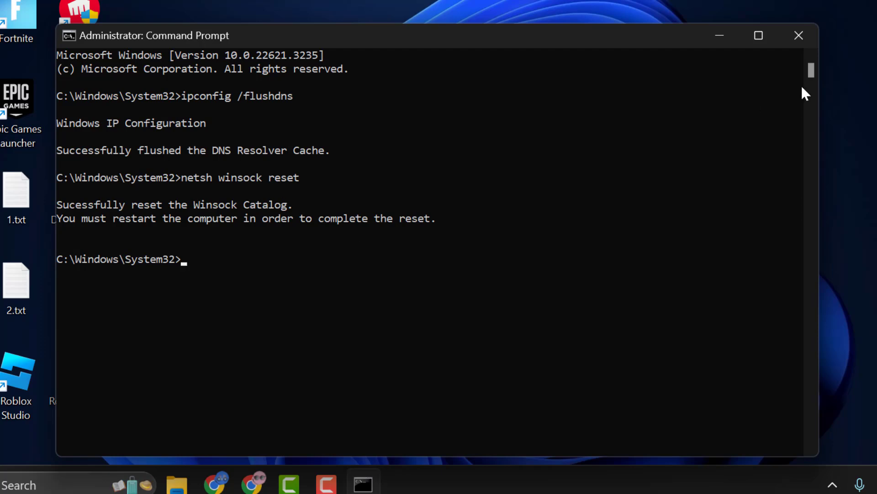
left_click(800, 41)
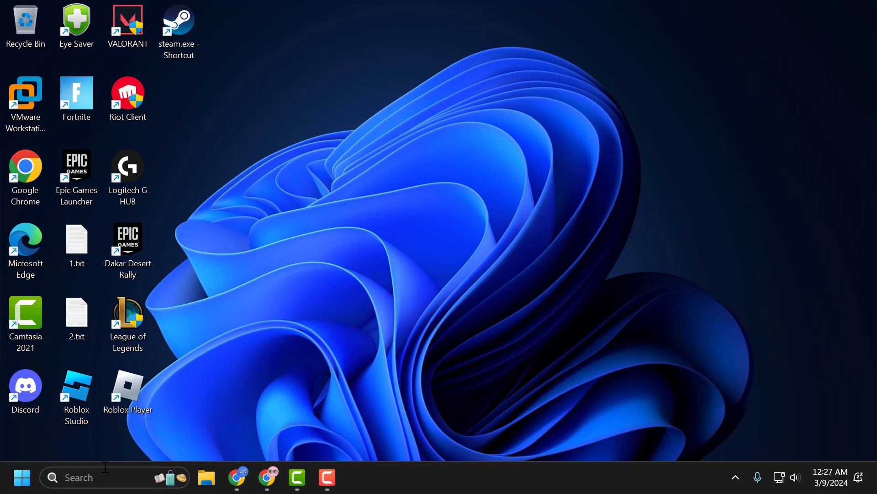
left_click(105, 466)
type("ne")
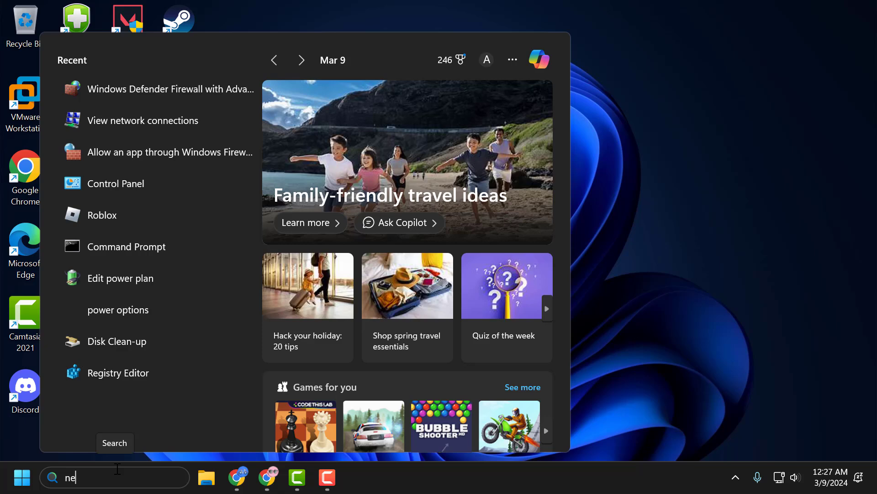
type("twork res")
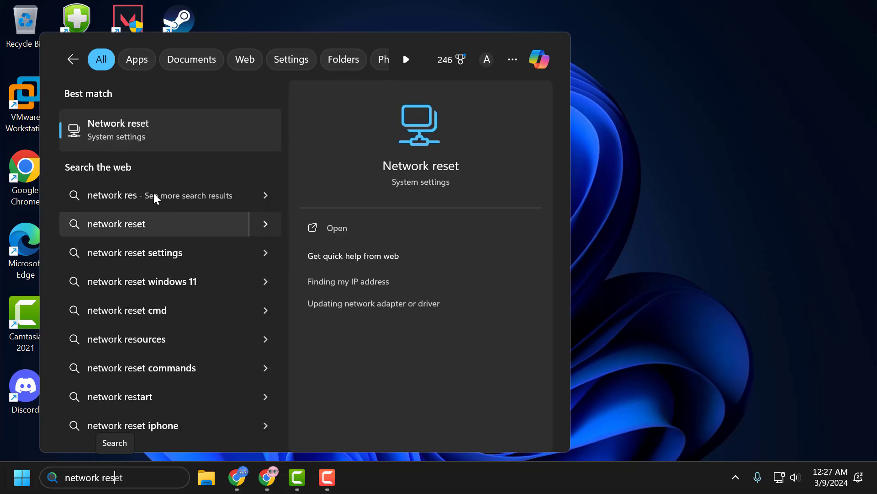
left_click(142, 129)
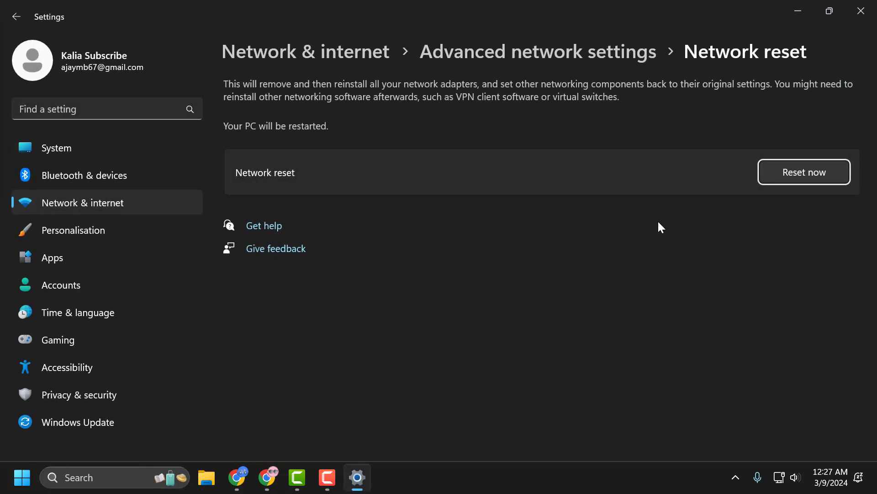
left_click(794, 170)
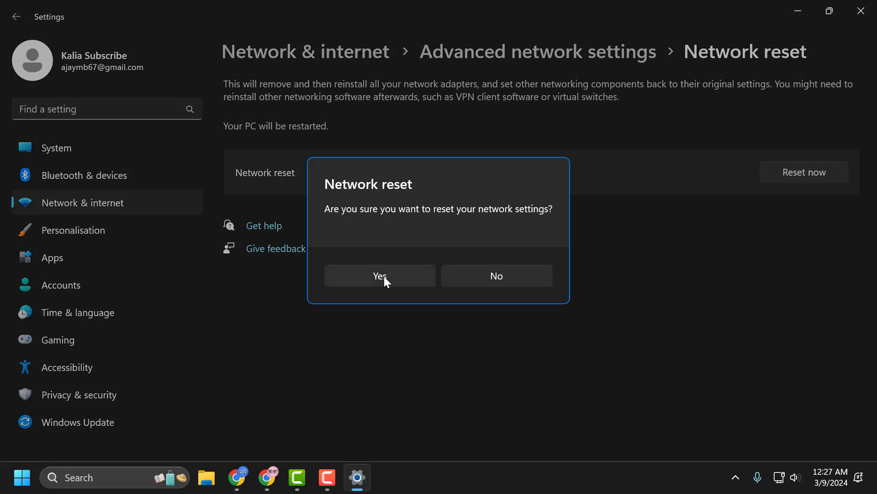
left_click(461, 277)
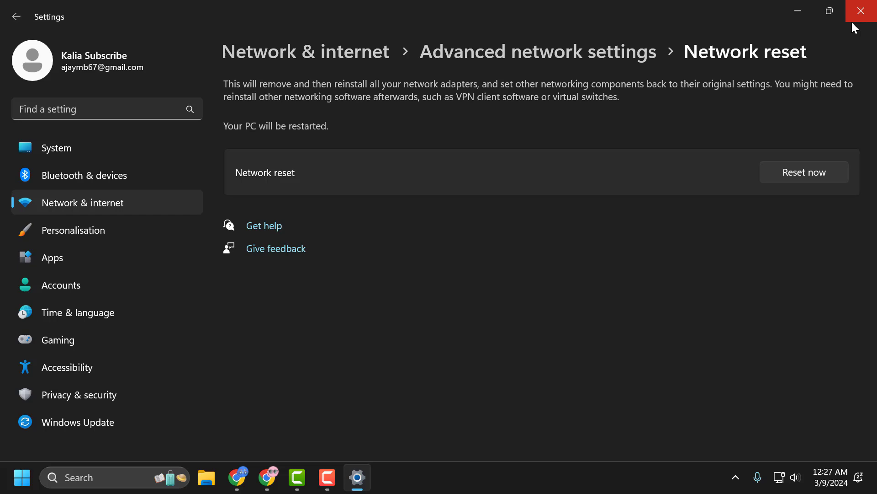
left_click(860, 13)
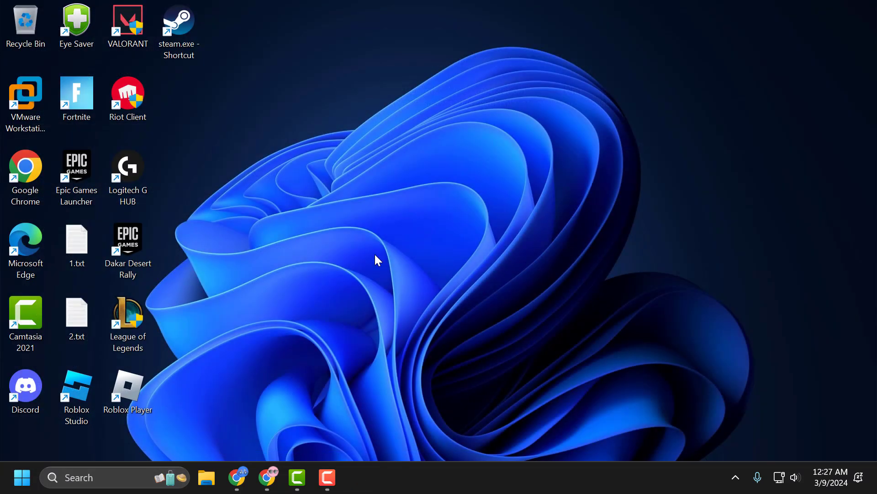
Find 'view network connections' in search and open the Ethernet adapter's Properties.
left_click(117, 481)
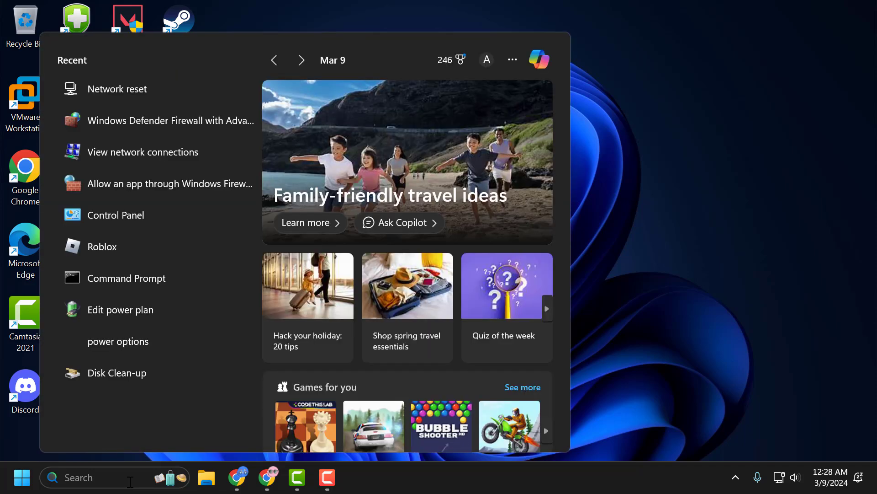
type("view net")
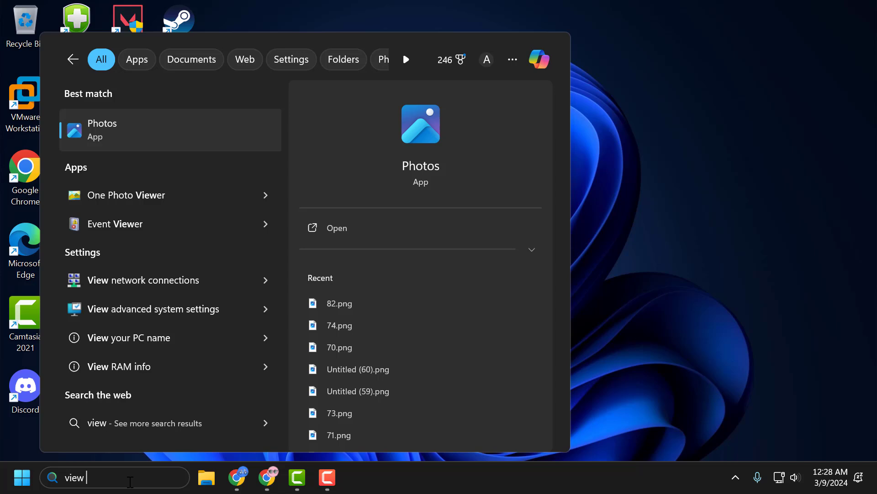
left_click(192, 133)
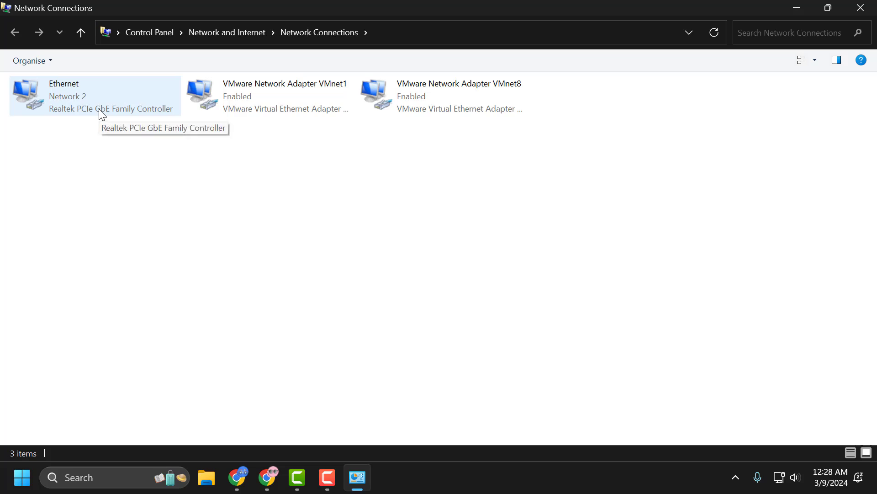
right_click(84, 98)
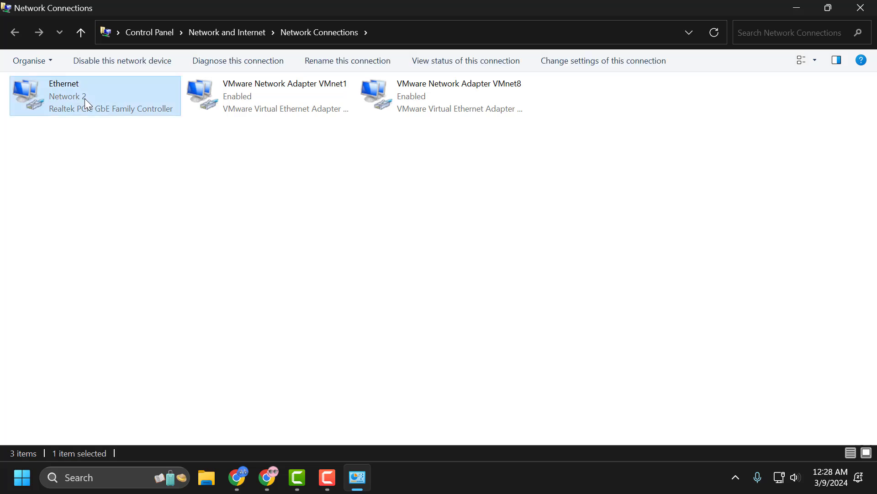
left_click(117, 230)
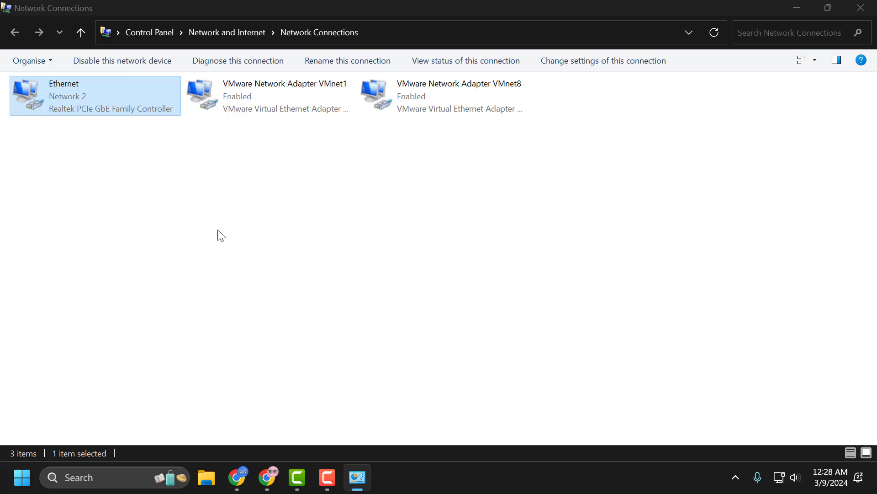
Give Ethernet IPv4 manual DNS servers: preferred 1.1.1.1, alternate 1.0.0.1.
left_click(167, 242)
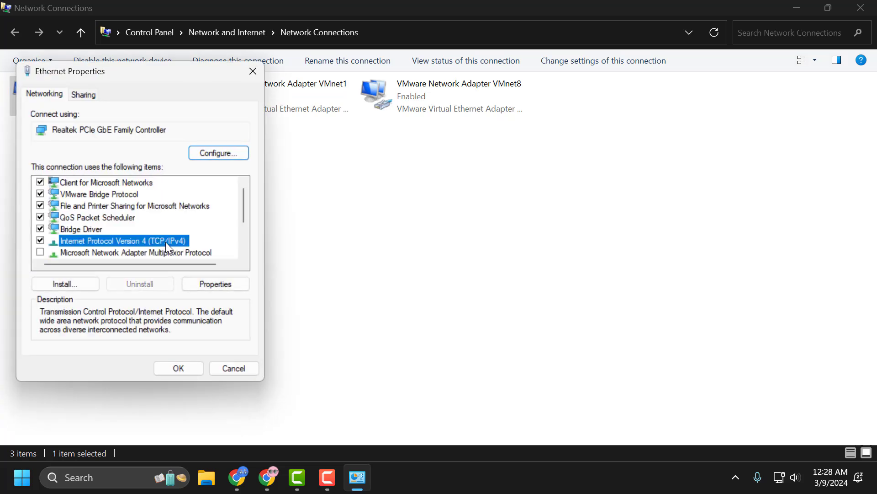
left_click(220, 287)
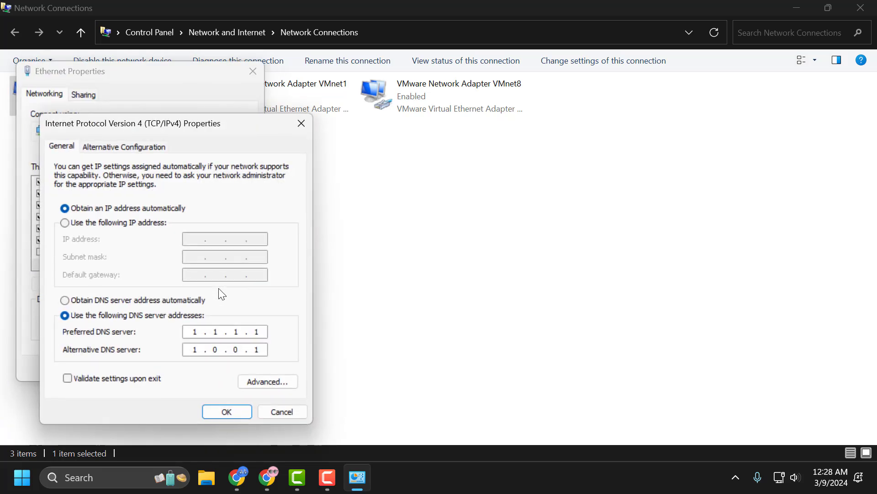
left_click(75, 302)
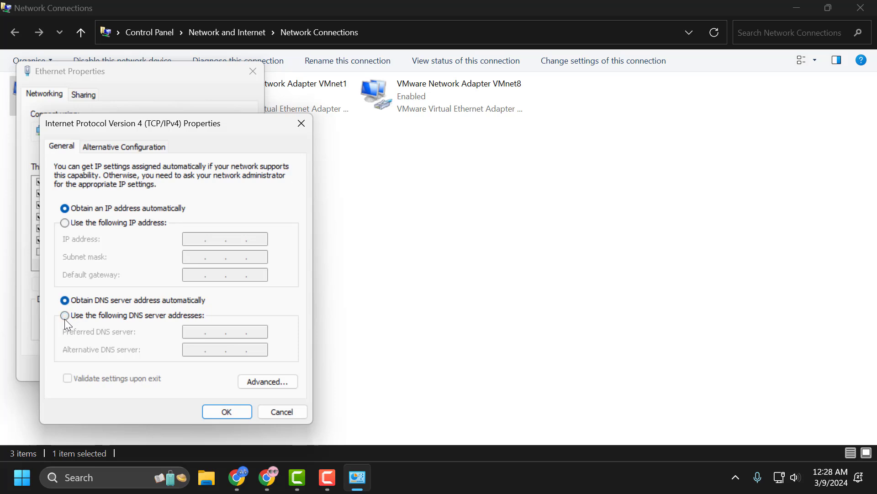
left_click(65, 318)
left_click(200, 332)
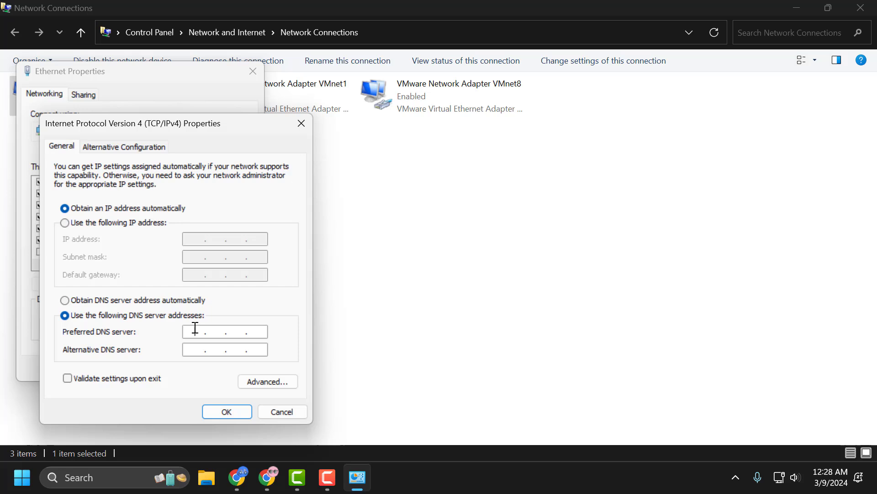
type("1.1.1.1")
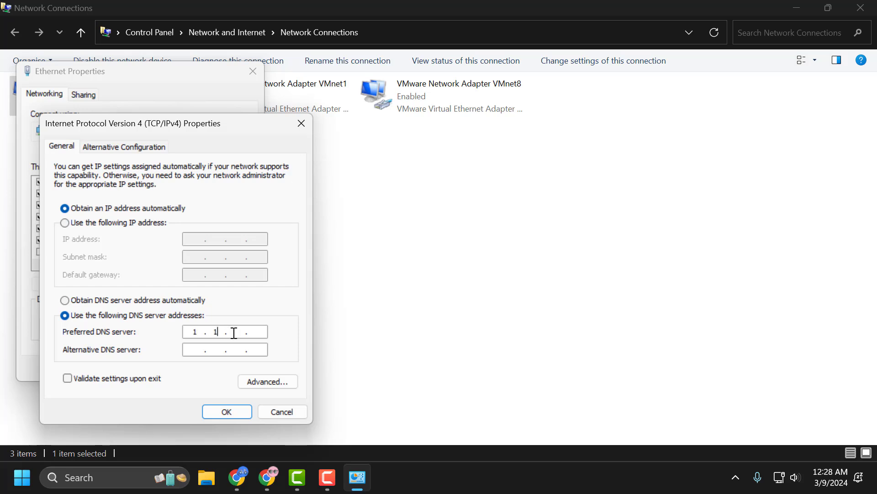
left_click(194, 350)
type("1.0.0.1")
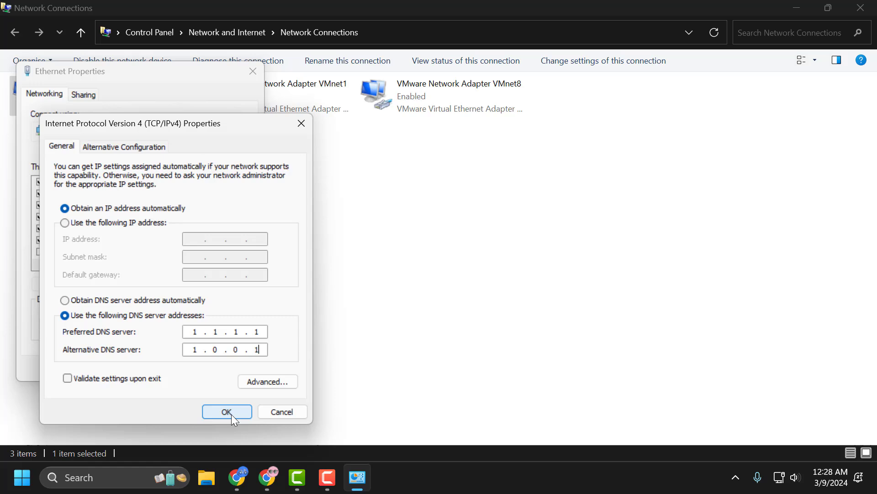
left_click(232, 415)
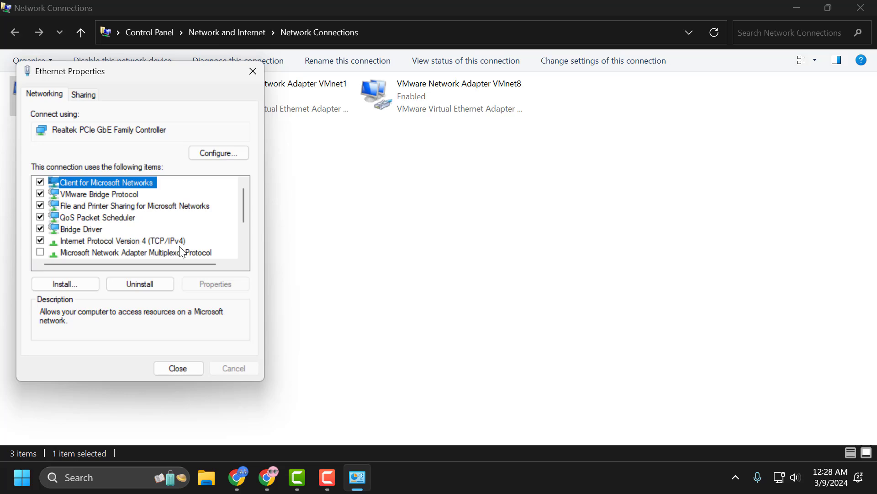
Replace the Ethernet IPv4 DNS servers with 8.8.8.8 and 8.8.4.4, then close both windows.
left_click(137, 241)
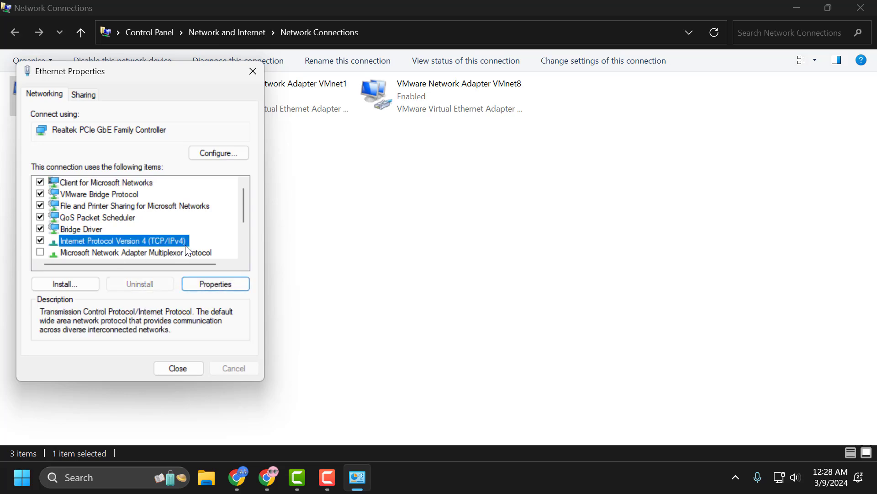
left_click(215, 284)
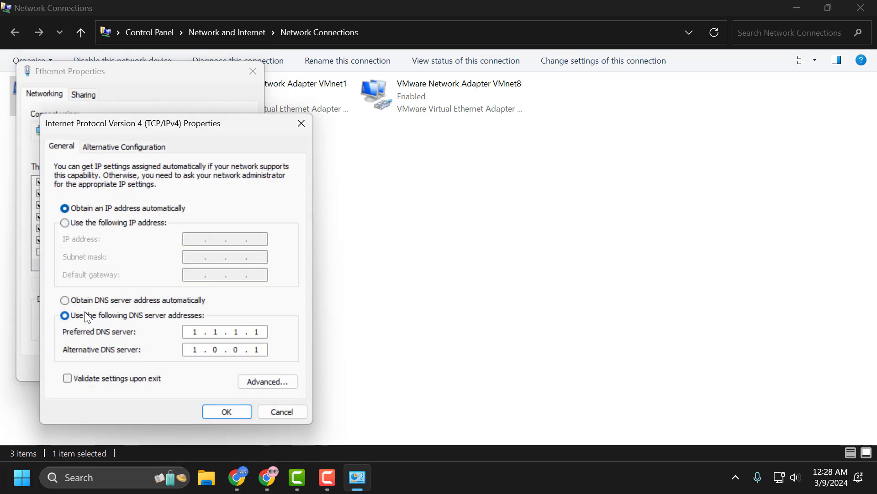
left_click(67, 300)
left_click(66, 315)
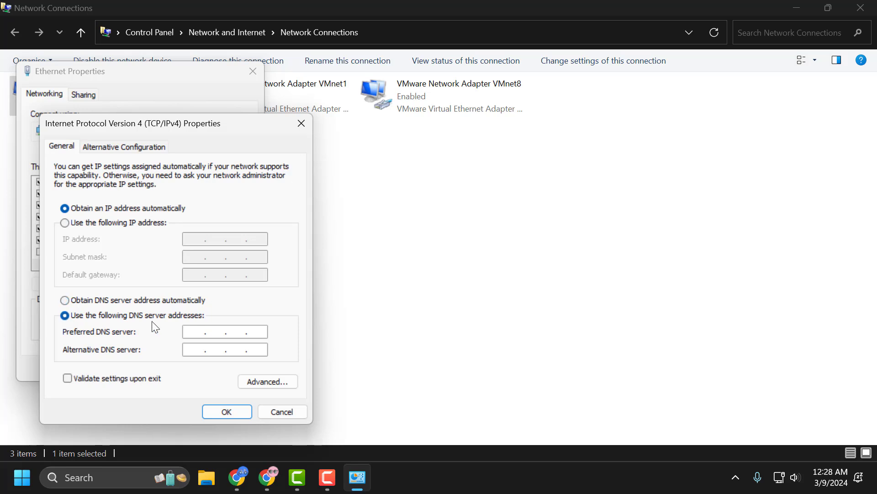
left_click(196, 335)
type("8.8.8.8")
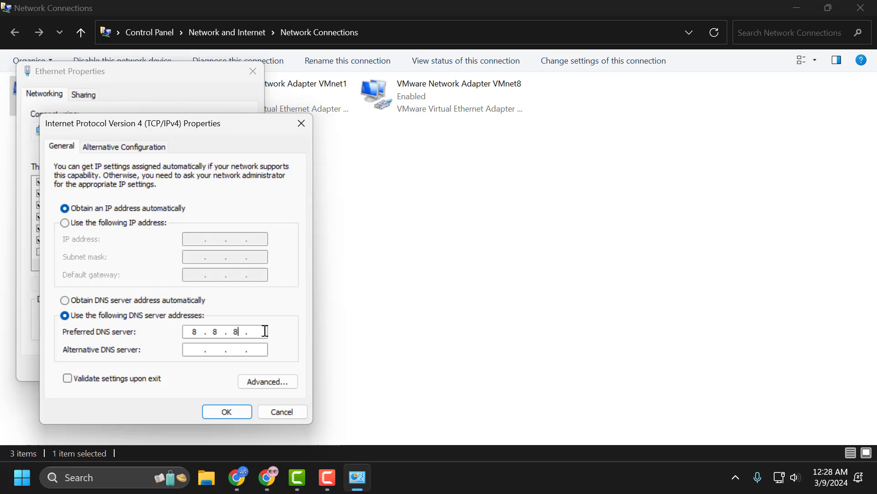
left_click(196, 349)
type("8.8.4.")
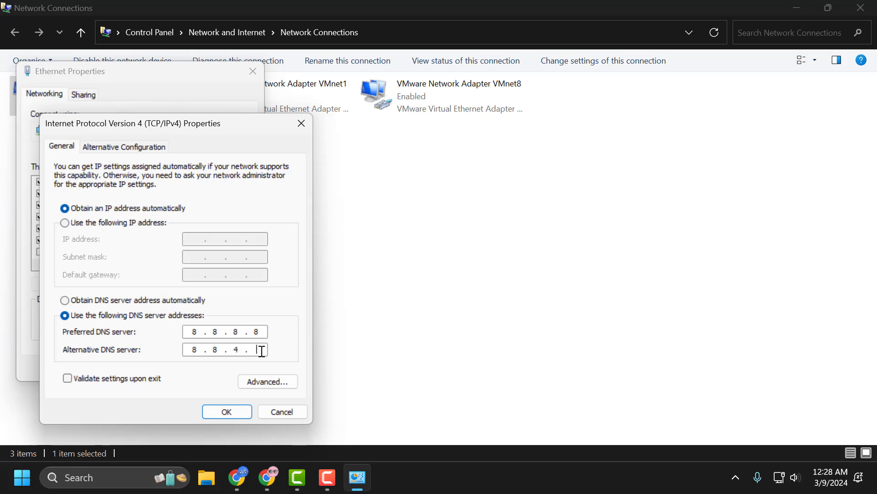
type("4")
left_click(228, 415)
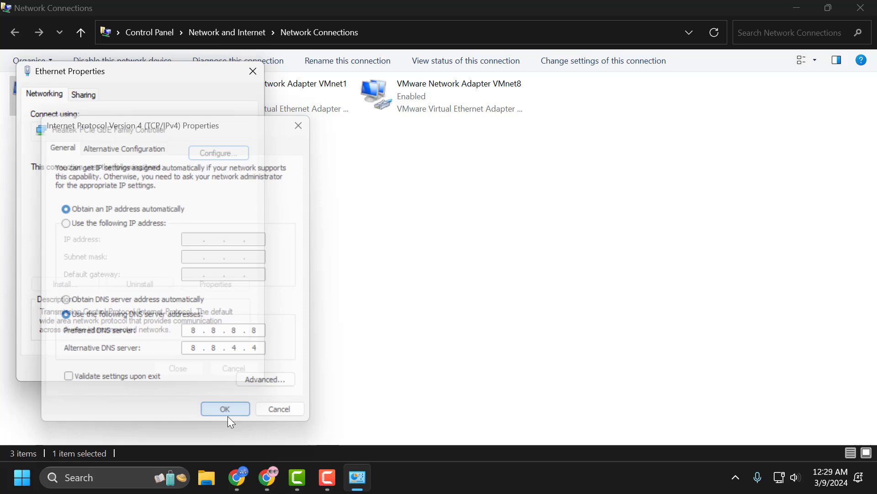
left_click(177, 368)
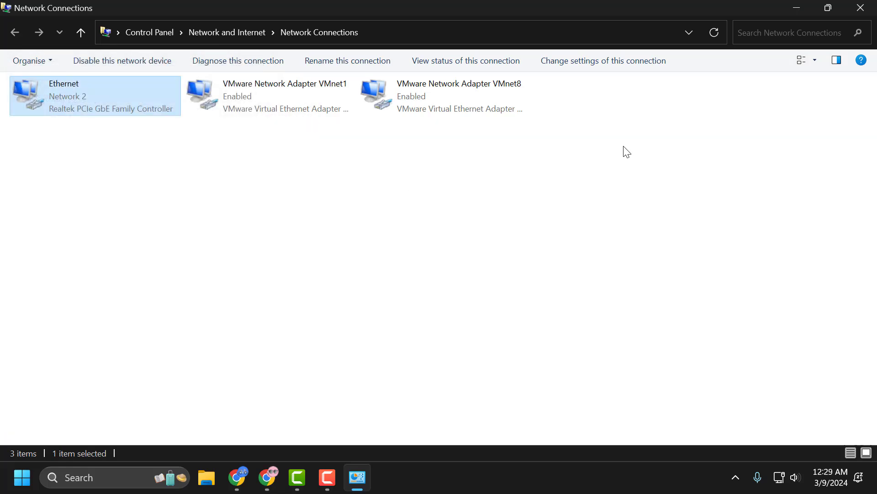
left_click(860, 7)
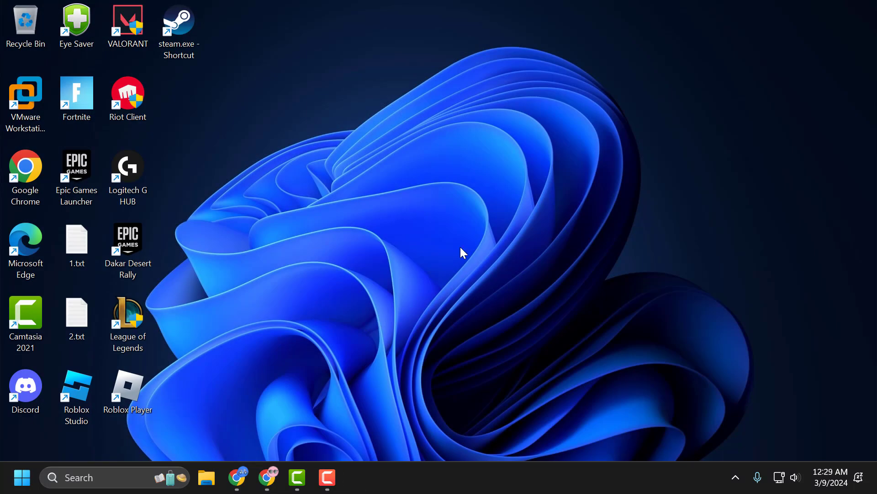